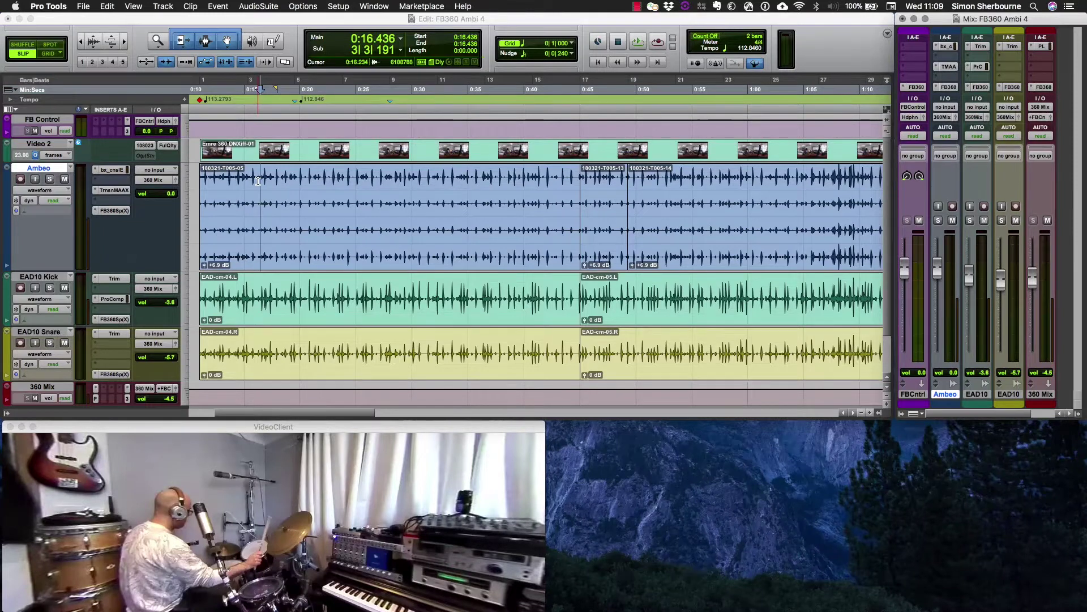
# Select a time range on the timeline and briefly audition it
pyautogui.moveTo(250, 180); pyautogui.dragTo(434, 344)
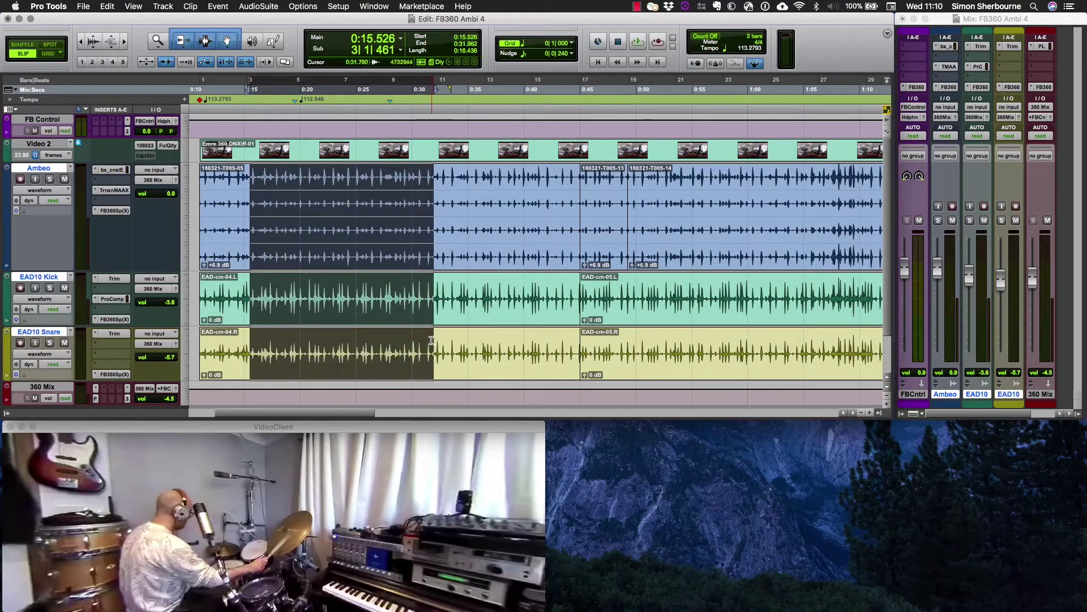
pyautogui.press('space')
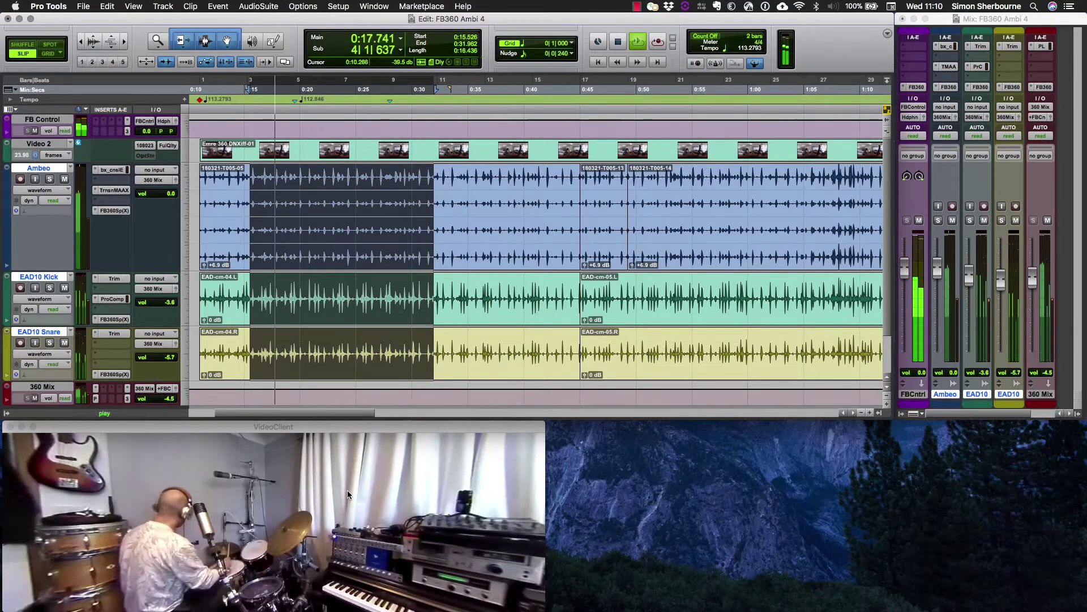
pyautogui.press('space')
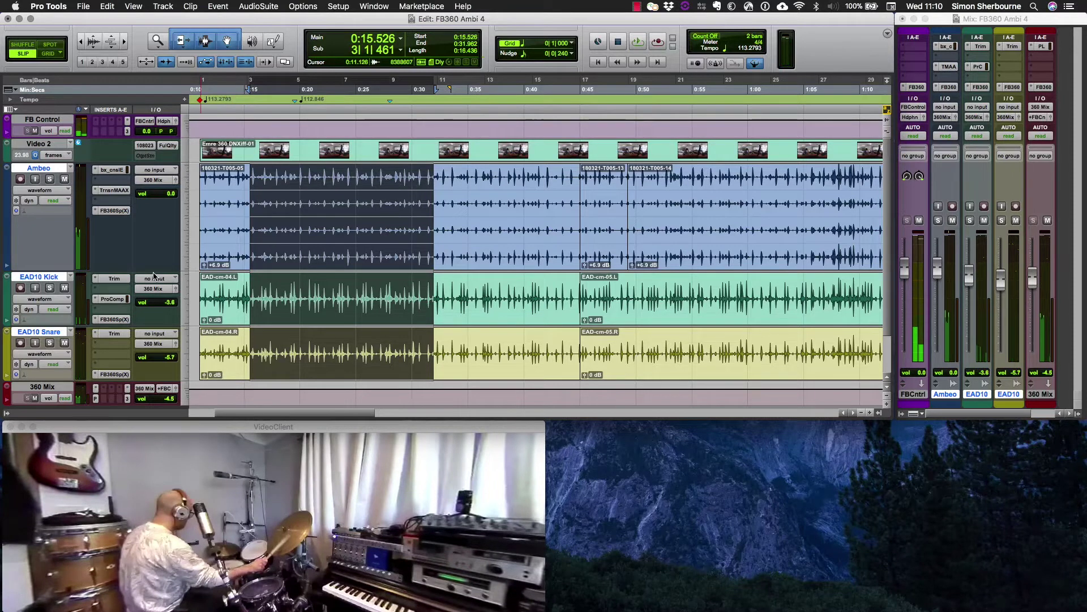
# Solo EAD10 Kick and bring up its FB360 Spatialiser (mono source, 0° azimuth, 1.10 m)
pyautogui.click(251, 279)
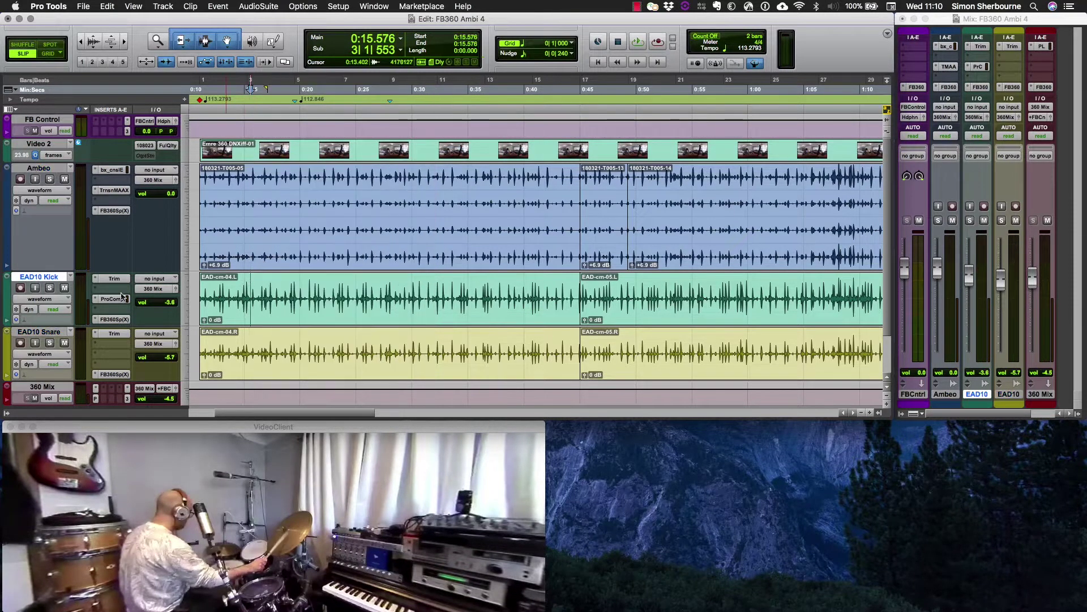
pyautogui.click(49, 288)
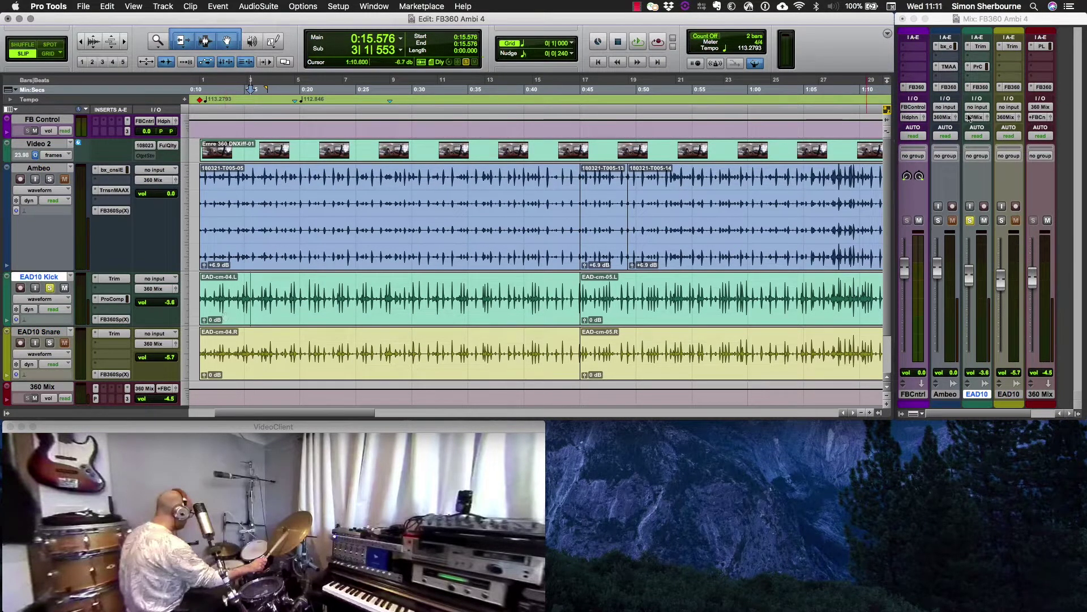
pyautogui.click(981, 87)
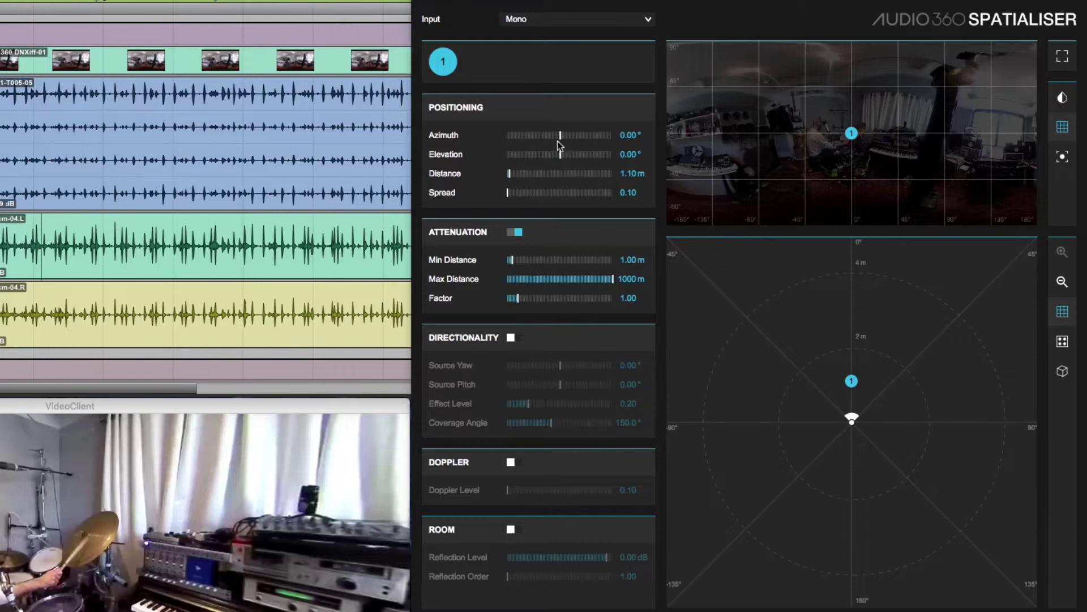
# Move the kick source in front of the listener to -7.20° azimuth, 0° elevation, 1.52 m
pyautogui.moveTo(560, 135)
pyautogui.mouseDown()
pyautogui.moveTo(574, 135)
pyautogui.moveTo(545, 136)
pyautogui.moveTo(569, 136)
pyautogui.moveTo(558, 152)
pyautogui.mouseUp()
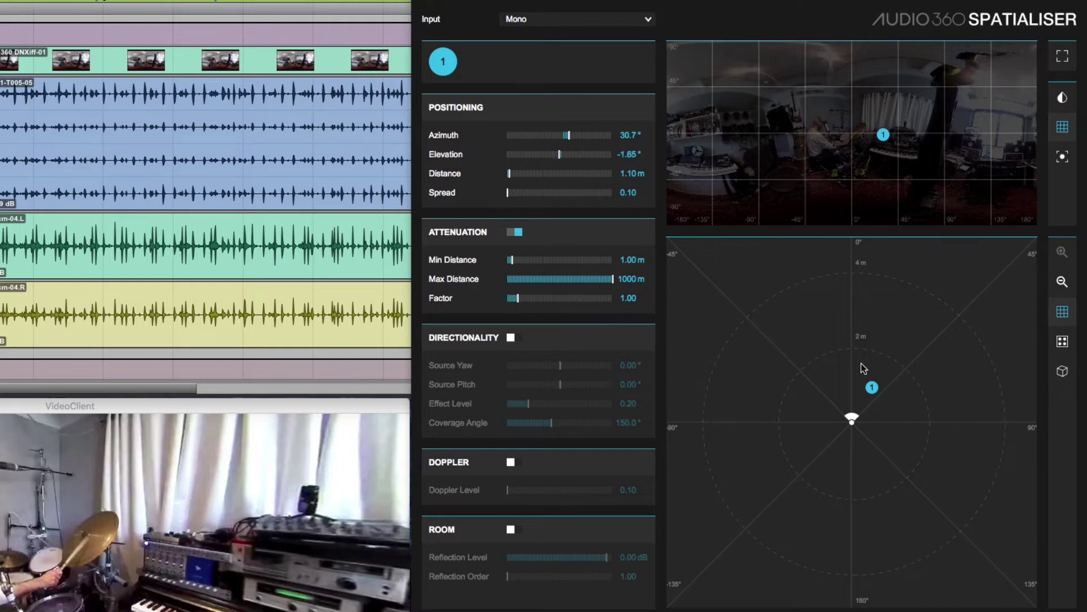
pyautogui.moveTo(874, 387)
pyautogui.mouseDown()
pyautogui.moveTo(857, 371)
pyautogui.moveTo(807, 373)
pyautogui.moveTo(877, 375)
pyautogui.moveTo(868, 369)
pyautogui.mouseUp()
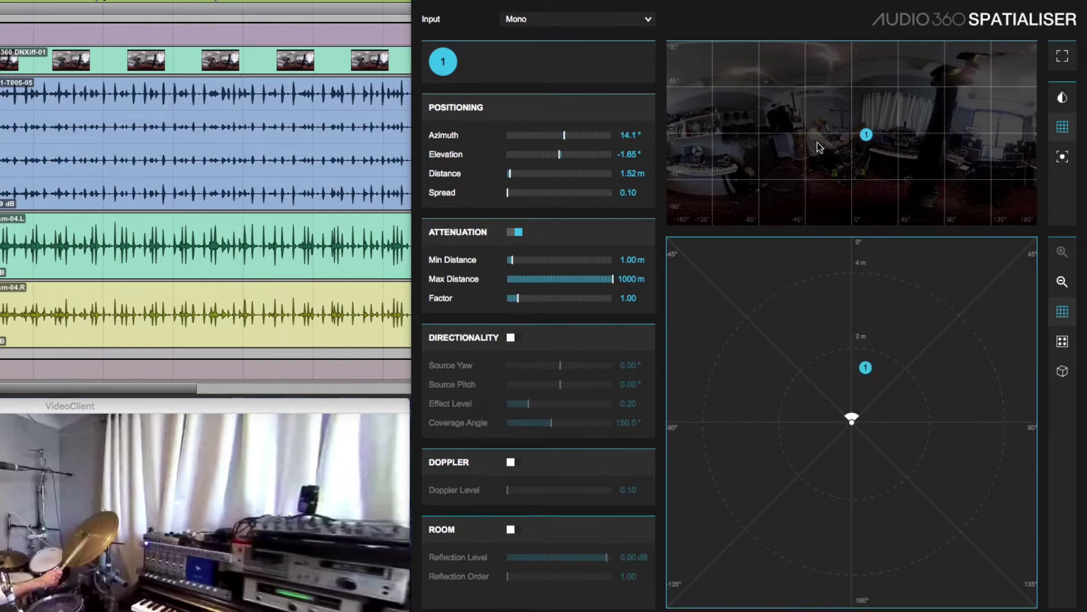
pyautogui.moveTo(868, 138)
pyautogui.mouseDown()
pyautogui.moveTo(823, 151)
pyautogui.moveTo(745, 134)
pyautogui.moveTo(721, 90)
pyautogui.moveTo(769, 84)
pyautogui.moveTo(852, 130)
pyautogui.moveTo(881, 117)
pyautogui.moveTo(898, 130)
pyautogui.moveTo(845, 133)
pyautogui.mouseUp()
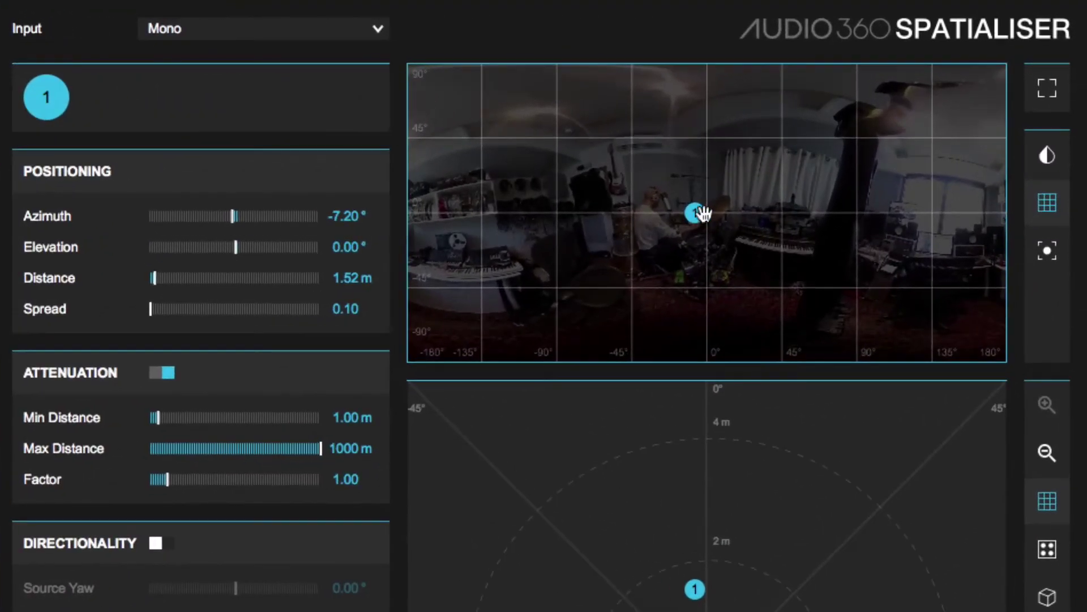
# Drag kick marker 1 down onto the kick drum at -7.89° azimuth, -28.9° elevation
pyautogui.moveTo(704, 213)
pyautogui.mouseDown()
pyautogui.moveTo(767, 211)
pyautogui.moveTo(602, 209)
pyautogui.moveTo(1012, 211)
pyautogui.mouseUp()
pyautogui.moveTo(418, 211)
pyautogui.mouseDown()
pyautogui.moveTo(634, 214)
pyautogui.moveTo(665, 199)
pyautogui.moveTo(686, 161)
pyautogui.moveTo(689, 80)
pyautogui.moveTo(701, 333)
pyautogui.moveTo(728, 279)
pyautogui.moveTo(725, 262)
pyautogui.moveTo(696, 267)
pyautogui.moveTo(695, 253)
pyautogui.mouseUp()
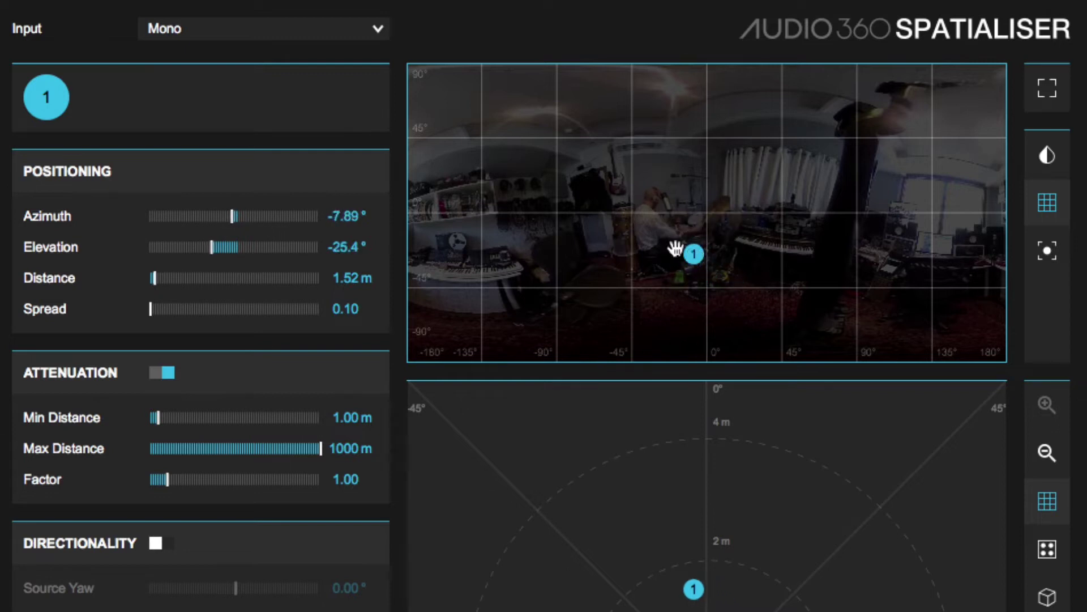
pyautogui.moveTo(695, 261)
pyautogui.mouseDown()
pyautogui.moveTo(699, 272)
pyautogui.moveTo(682, 274)
pyautogui.moveTo(695, 249)
pyautogui.moveTo(726, 272)
pyautogui.moveTo(690, 261)
pyautogui.mouseUp()
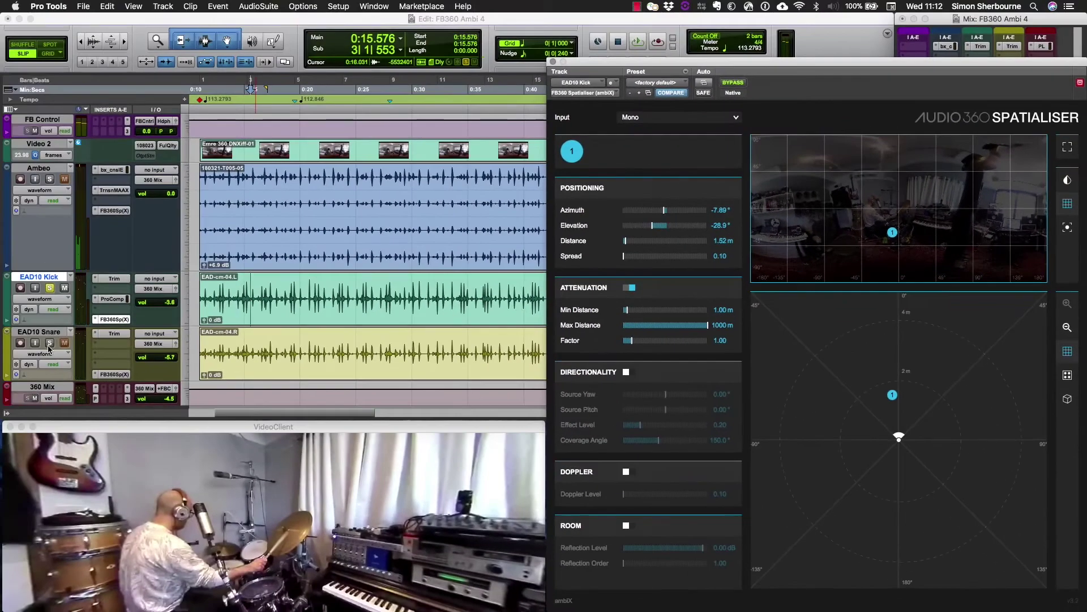
# Solo EAD10 Snare and place its source on the snare at -9.26° azimuth, -8.93° elevation, 1.00 m
pyautogui.click(49, 345)
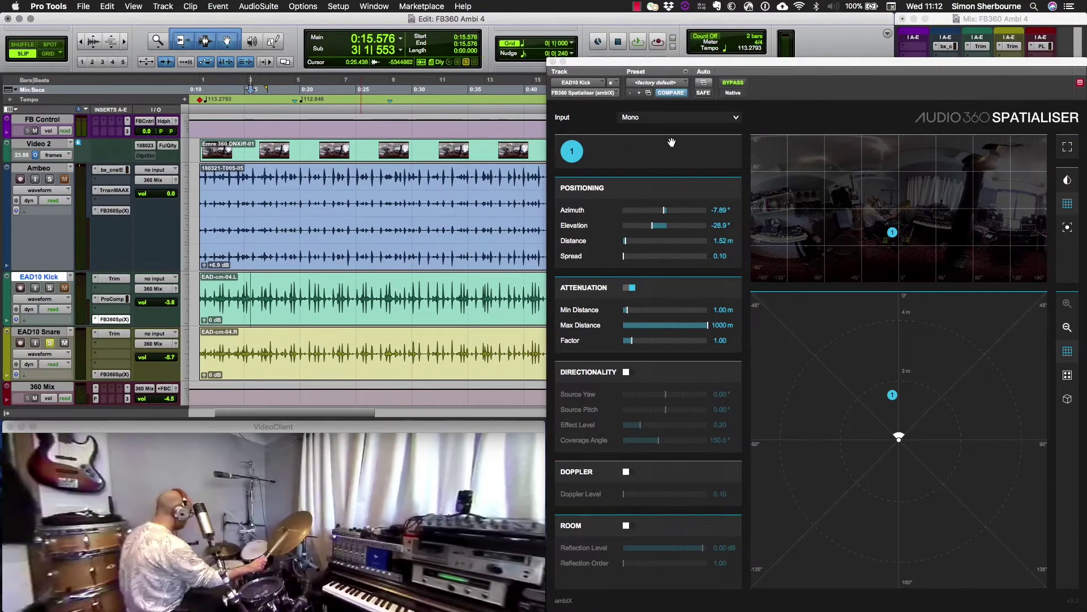
pyautogui.click(591, 84)
pyautogui.click(623, 92)
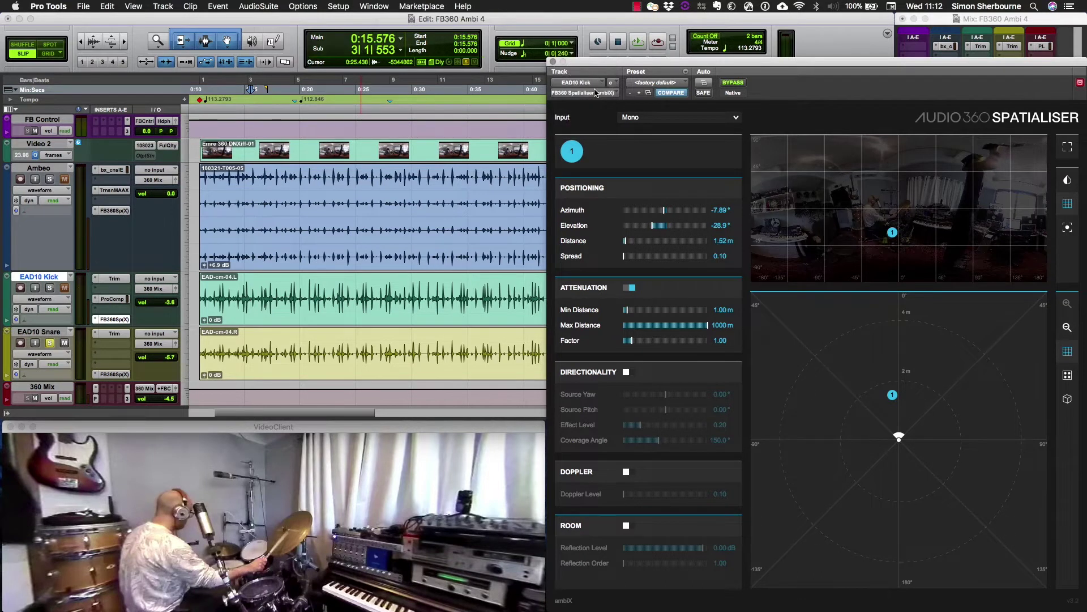
pyautogui.press('space')
pyautogui.moveTo(899, 209); pyautogui.dragTo(892, 216)
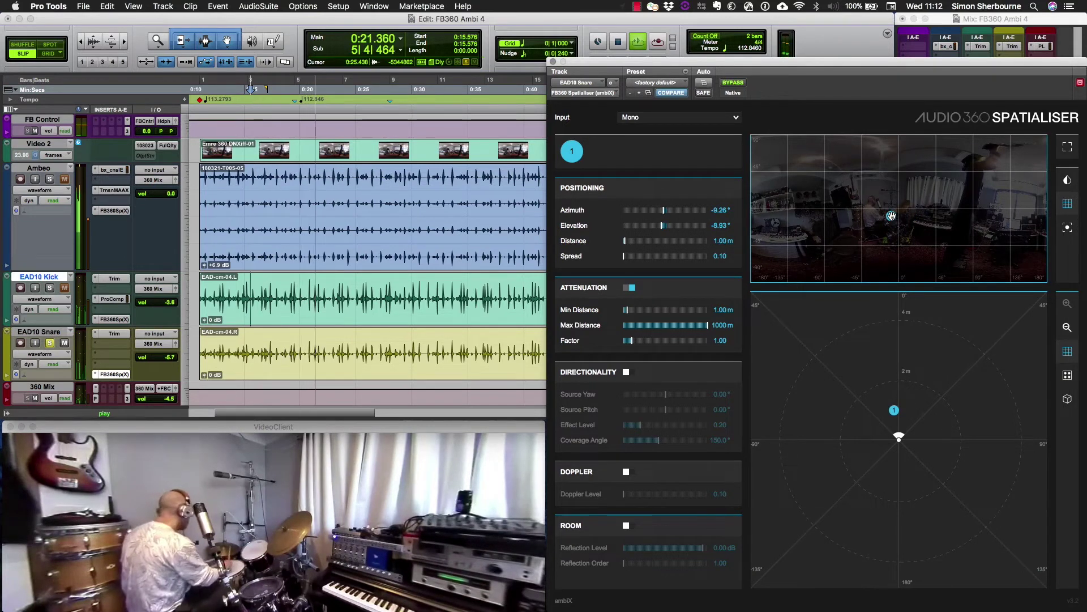
pyautogui.press('space')
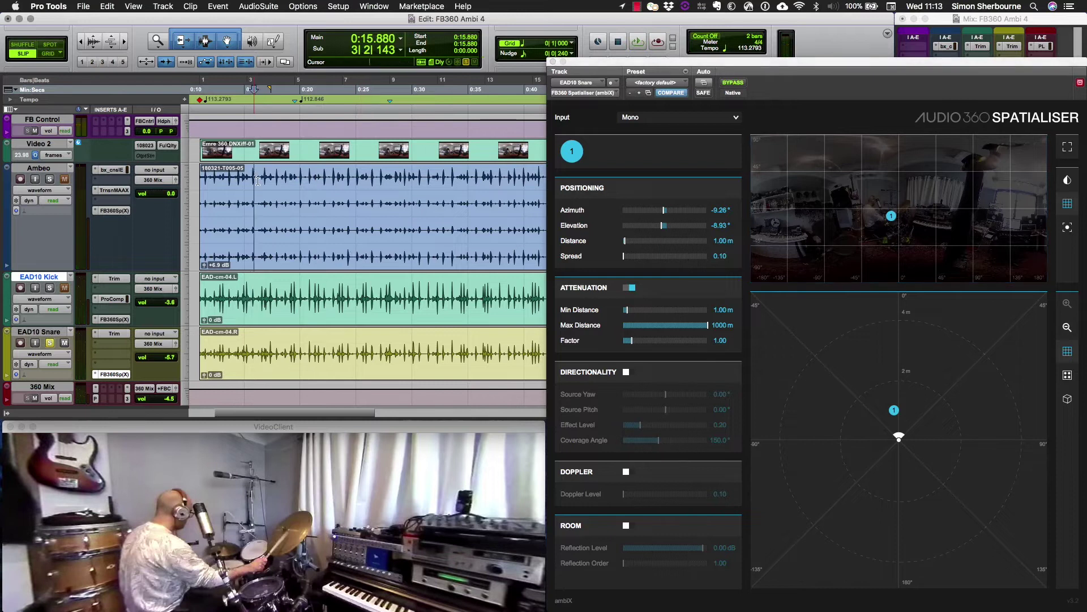
# Select a range across the Ambeo clip and solo the Ambeo track
pyautogui.moveTo(254, 191); pyautogui.dragTo(419, 191)
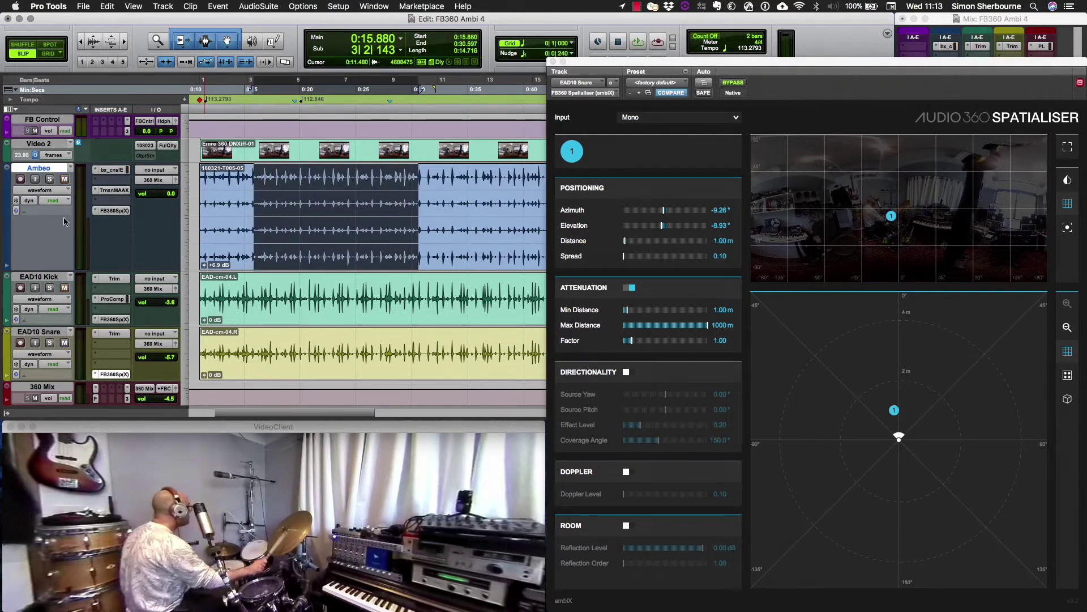
pyautogui.click(50, 179)
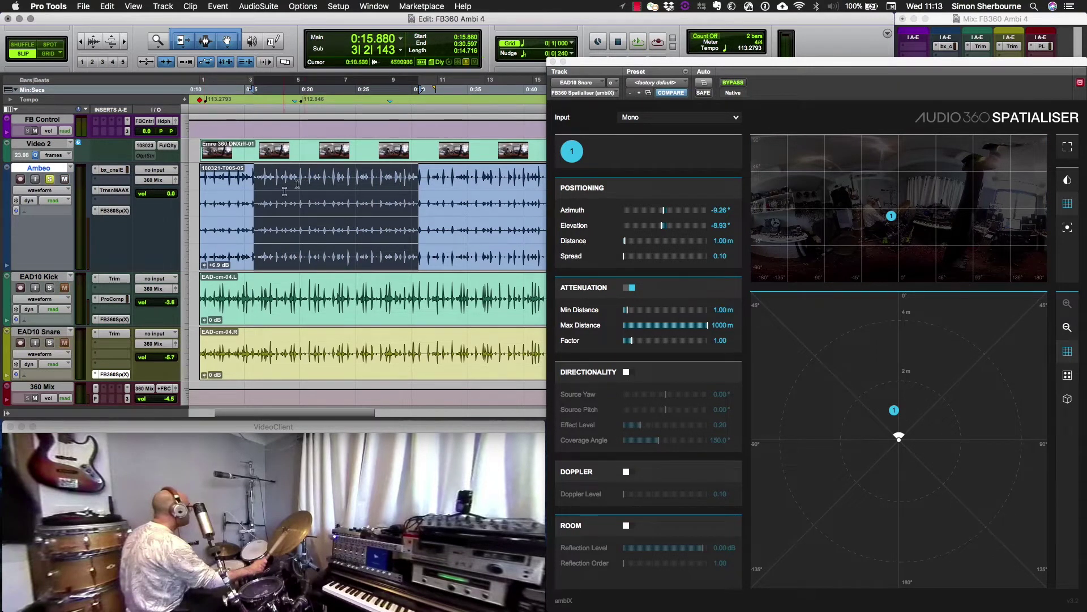
pyautogui.moveTo(252, 180); pyautogui.dragTo(438, 225)
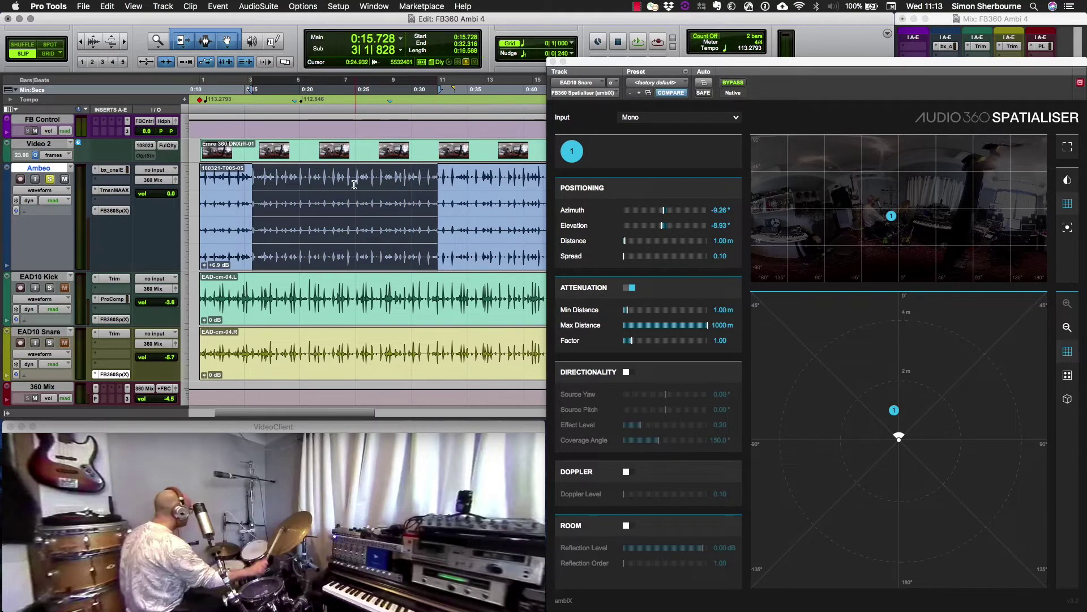
# Show Ambeo's Spatialiser with B-format (1st Order ambiX) input, rotated to roll 17.4°, pitch 14.6°, yaw 23.7°
pyautogui.click(589, 85)
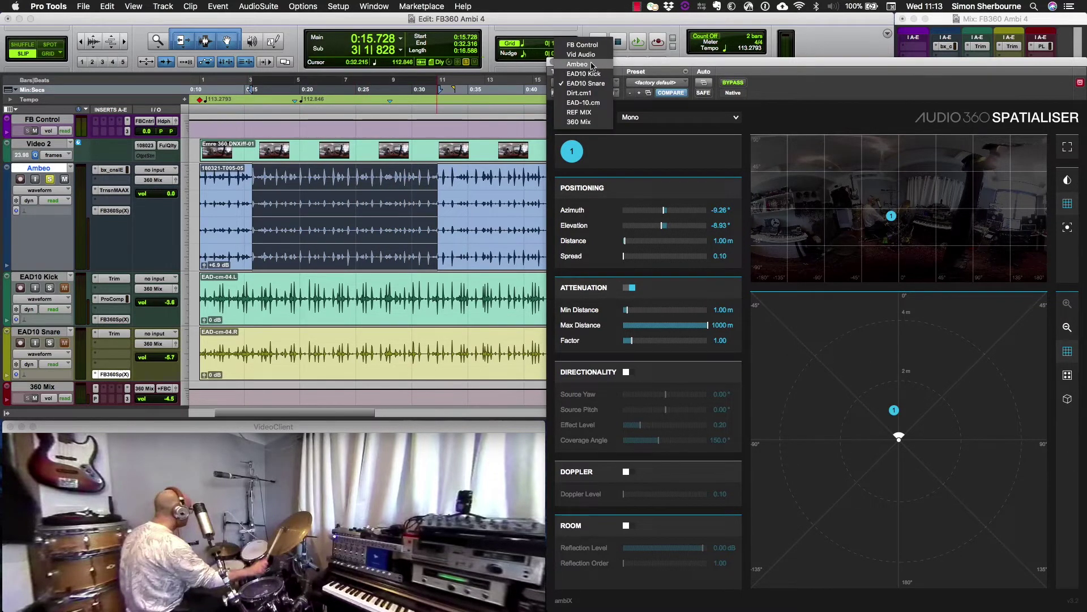
pyautogui.click(584, 65)
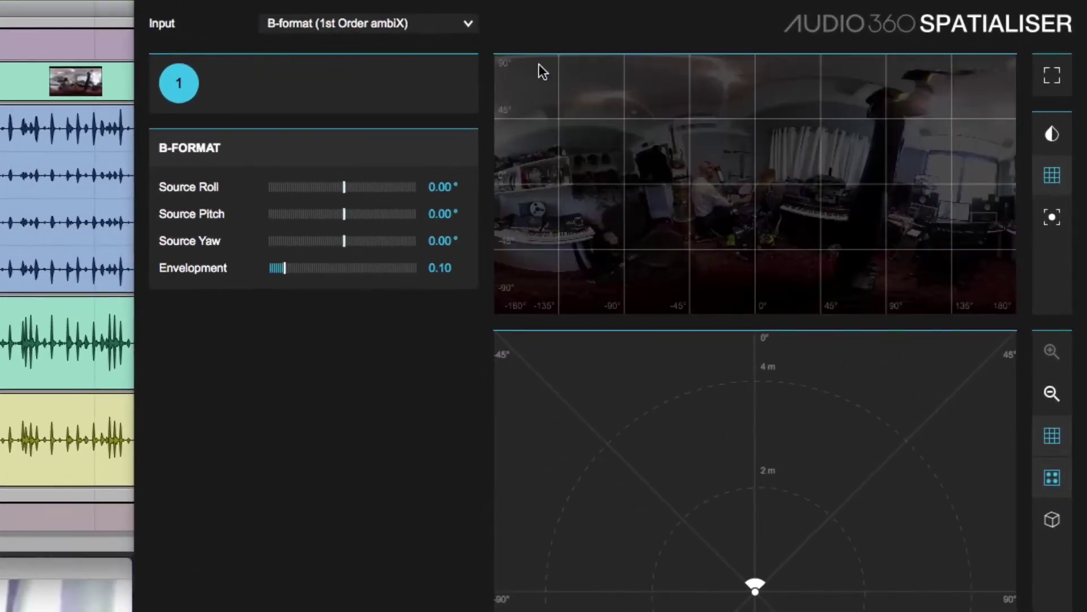
pyautogui.click(381, 22)
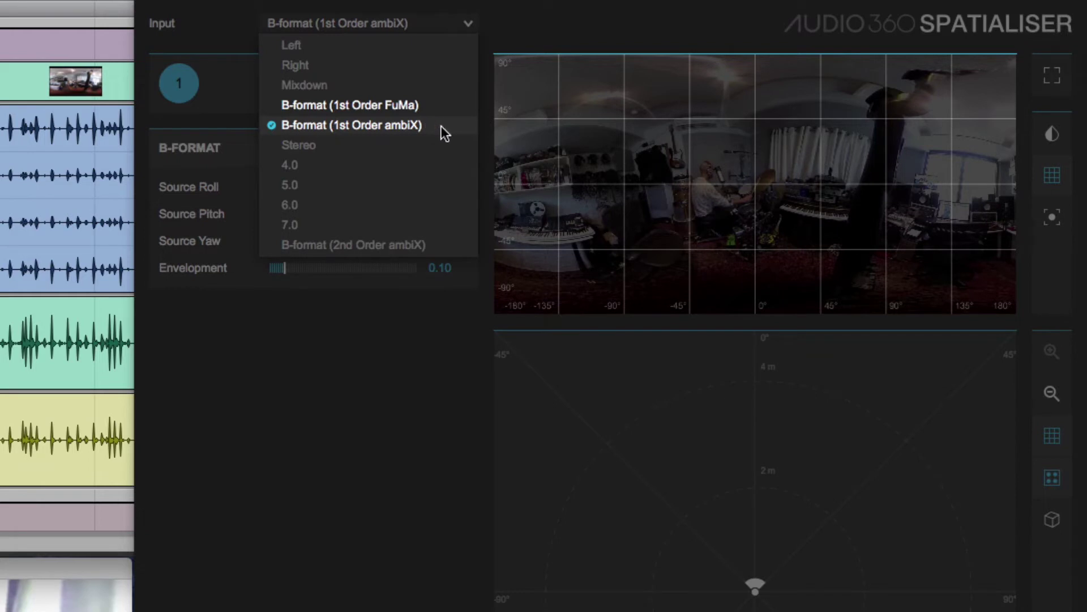
pyautogui.click(459, 128)
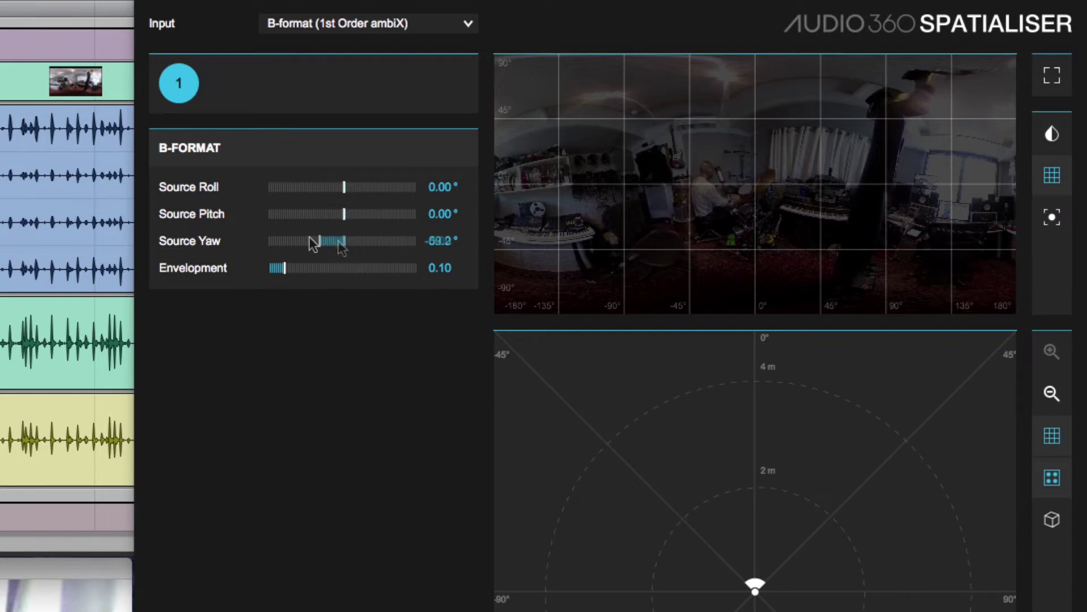
pyautogui.moveTo(307, 236); pyautogui.dragTo(306, 212)
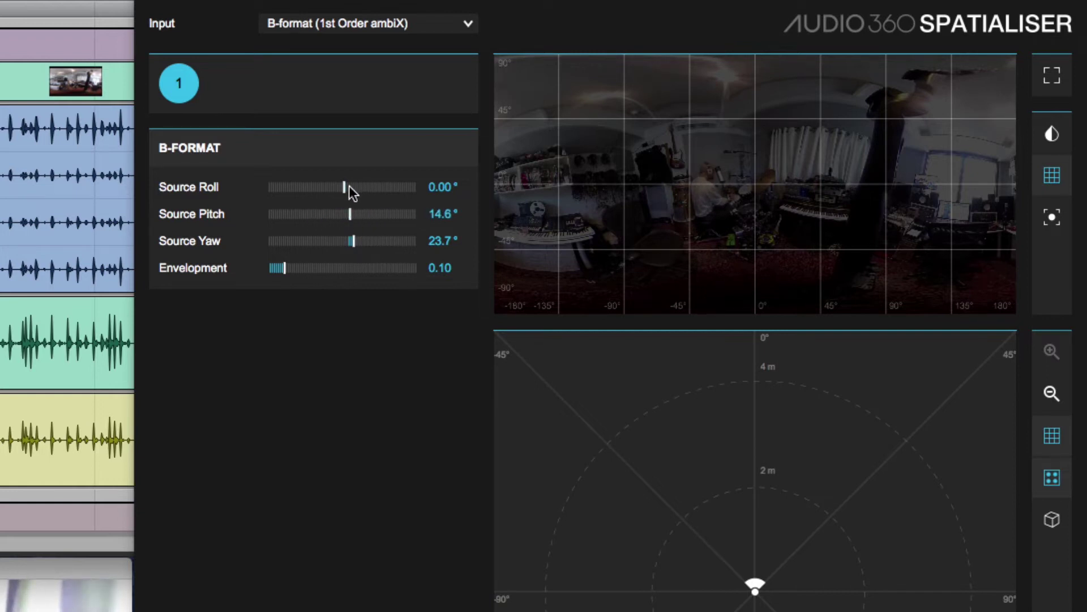
pyautogui.moveTo(343, 187)
pyautogui.mouseDown()
pyautogui.moveTo(400, 186)
pyautogui.moveTo(280, 190)
pyautogui.moveTo(338, 196)
pyautogui.mouseUp()
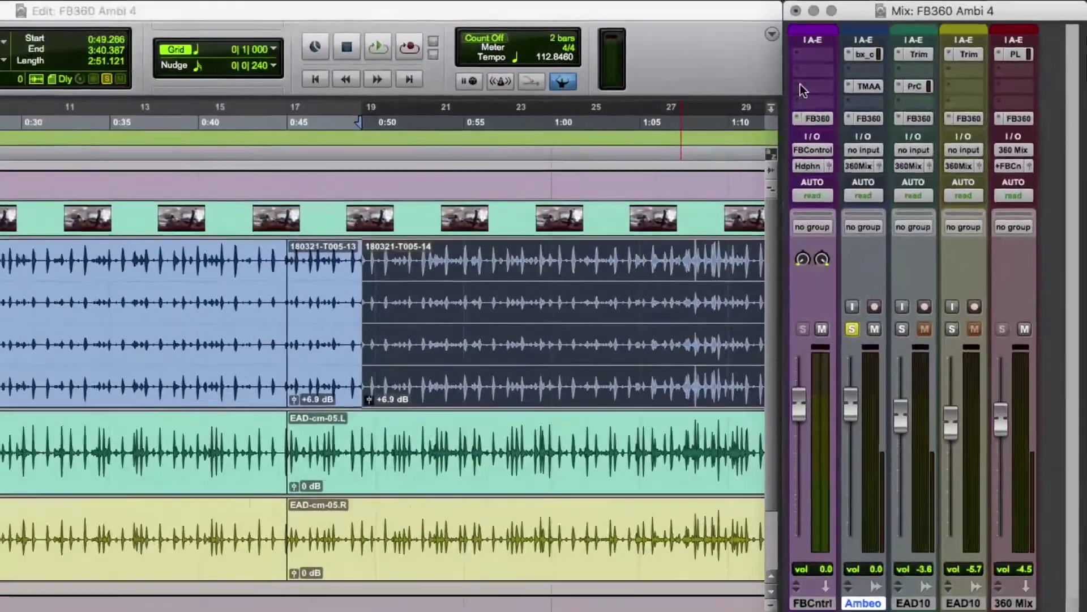
# Insert Audio Ease 360radar (2nd Order Ambisonics) as a multichannel plug-in on FBCntrl
pyautogui.click(800, 86)
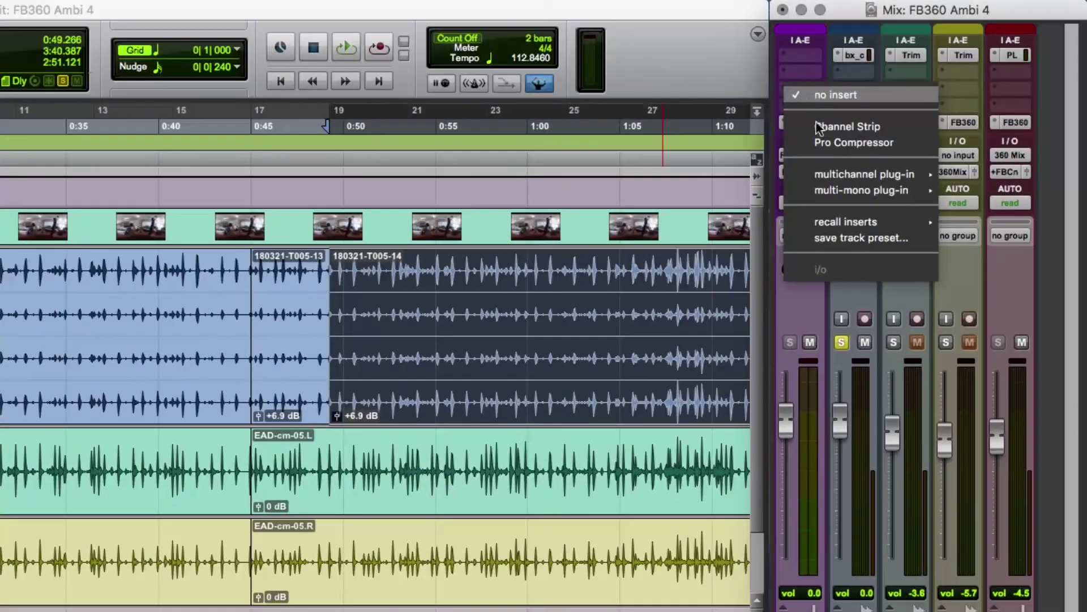
pyautogui.moveTo(866, 174)
pyautogui.moveTo(729, 226)
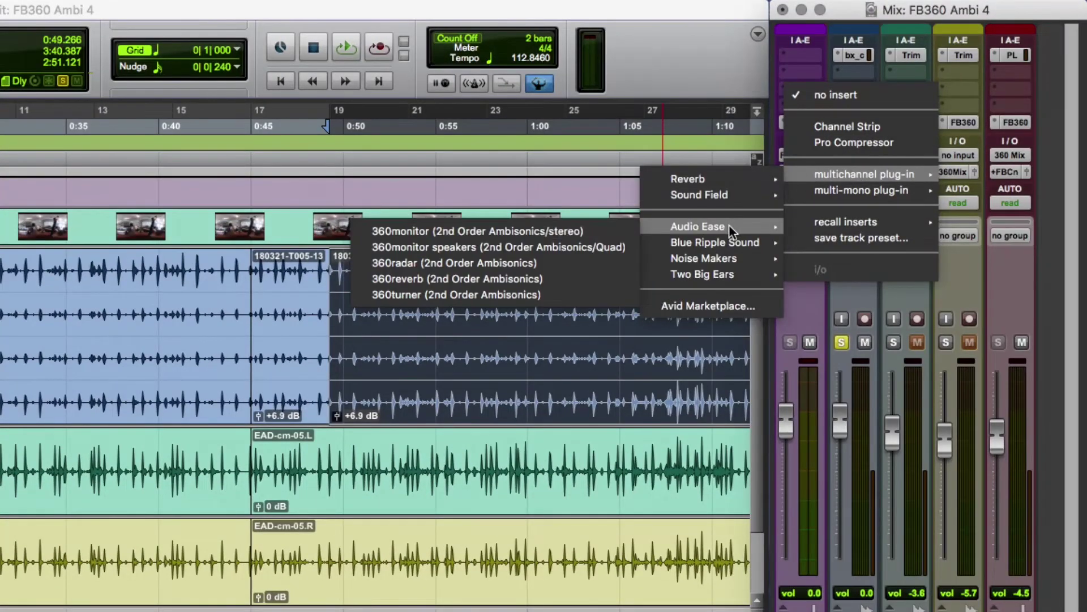
pyautogui.click(583, 264)
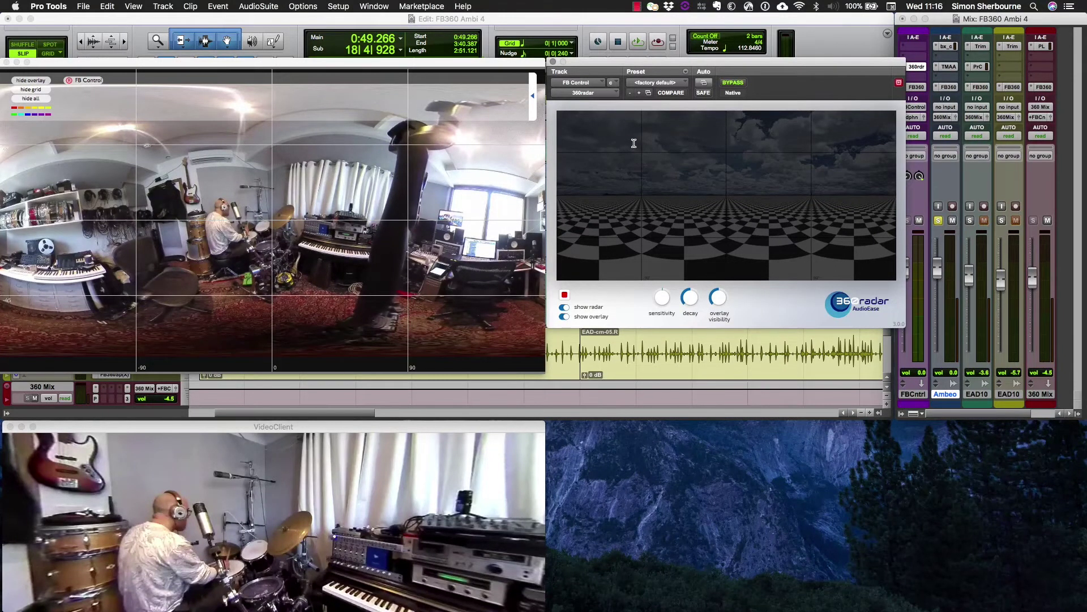
# During playback, raise 360radar overlay visibility and lower its sensitivity, then restart playback
pyautogui.press('space')
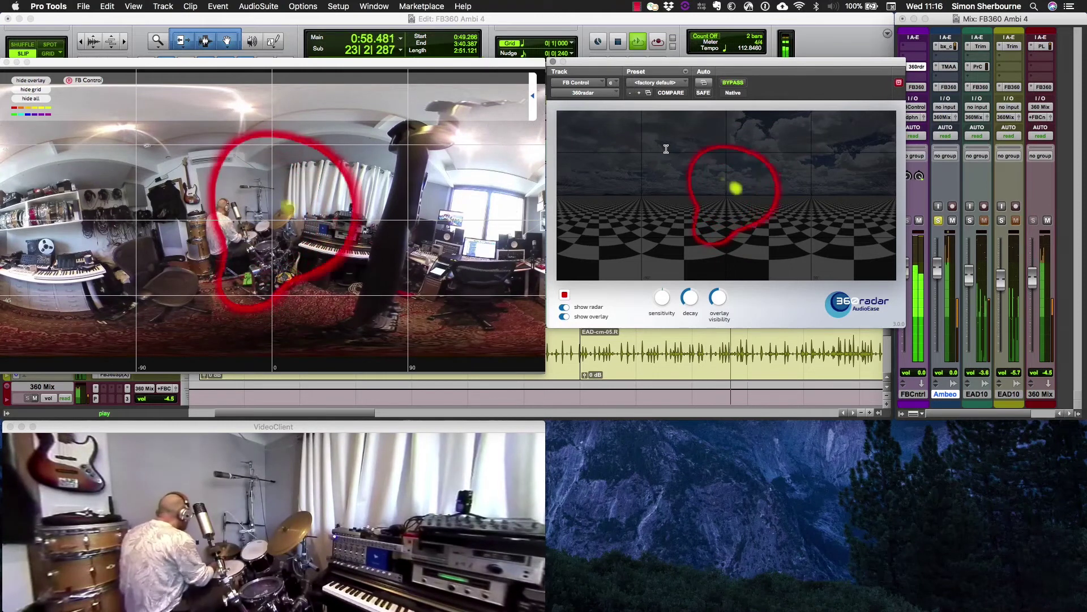
pyautogui.moveTo(718, 297); pyautogui.dragTo(711, 245)
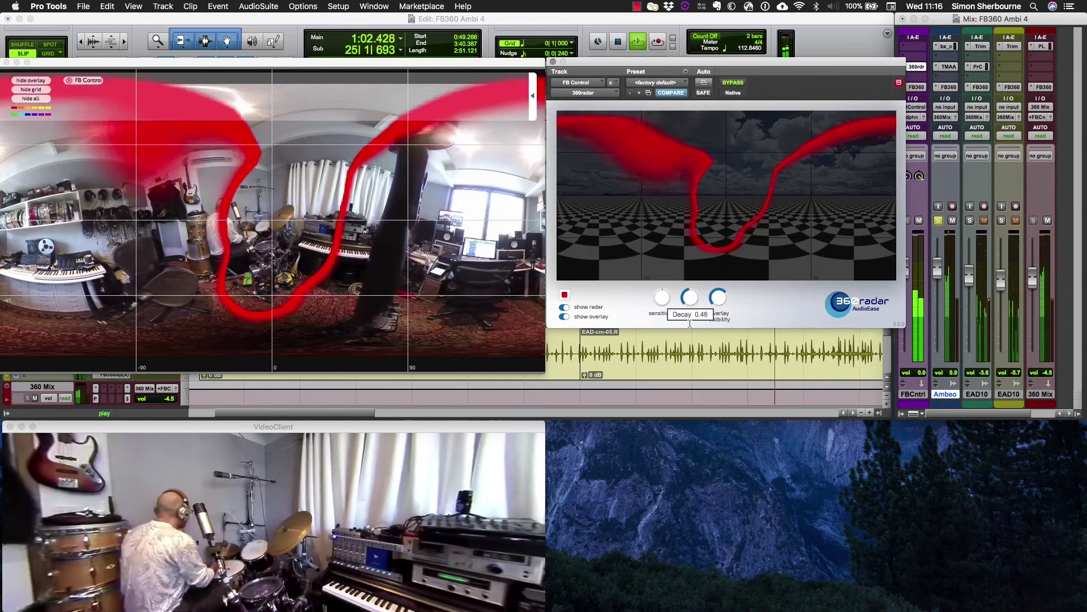
pyautogui.moveTo(664, 297); pyautogui.dragTo(664, 326)
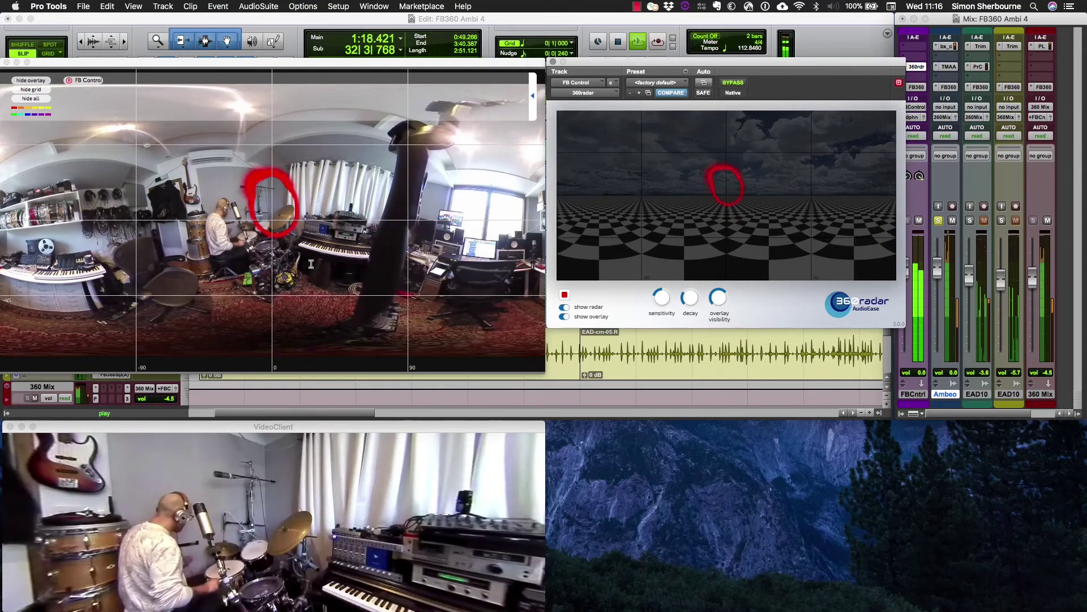
pyautogui.press('space')
pyautogui.press('space')
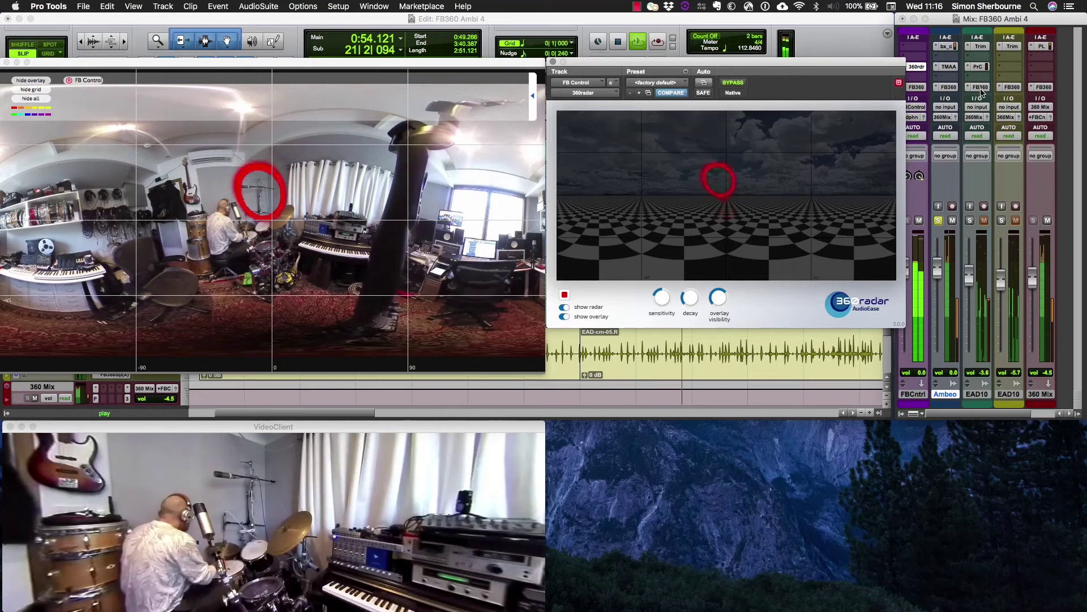
# Rotate the Ambeo field to 18.8° yaw and -7.33° pitch so the radar ring sits on the drums
pyautogui.click(950, 88)
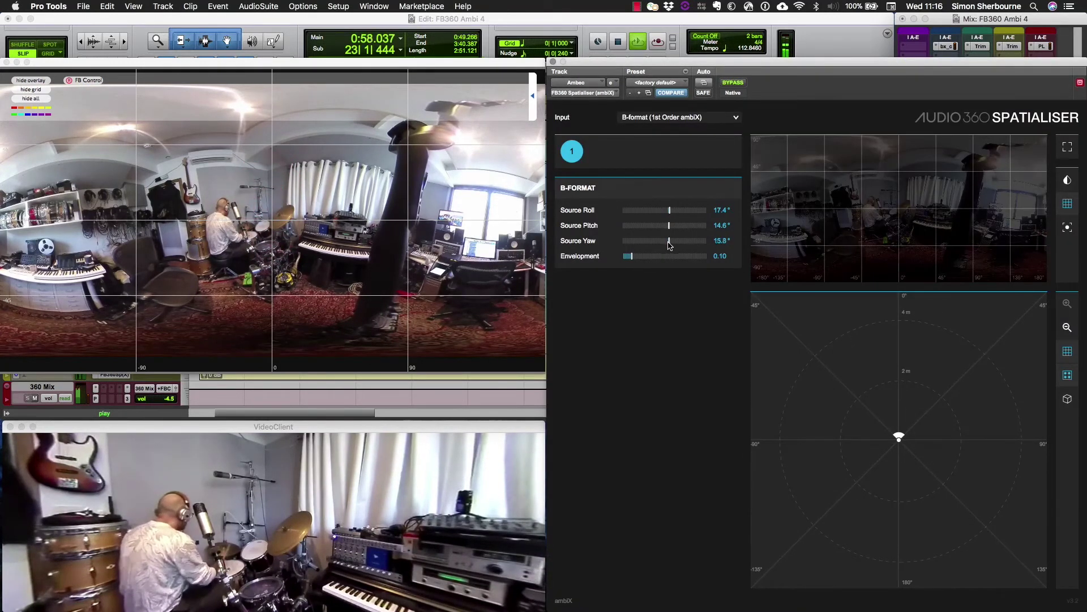
pyautogui.moveTo(662, 243)
pyautogui.mouseDown()
pyautogui.moveTo(644, 243)
pyautogui.moveTo(661, 244)
pyautogui.mouseUp()
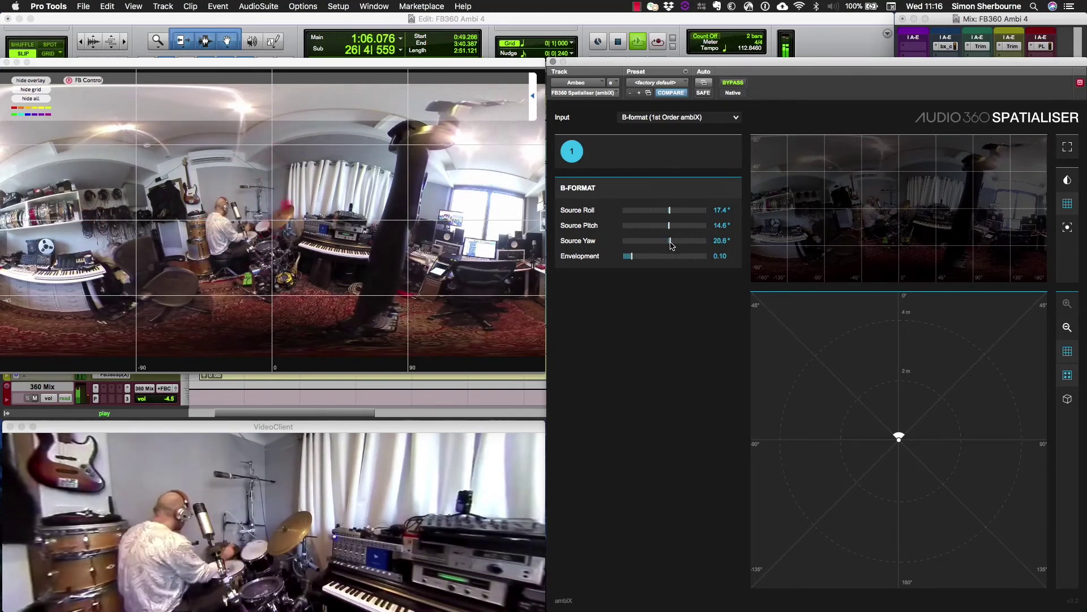
pyautogui.moveTo(670, 245); pyautogui.dragTo(674, 233)
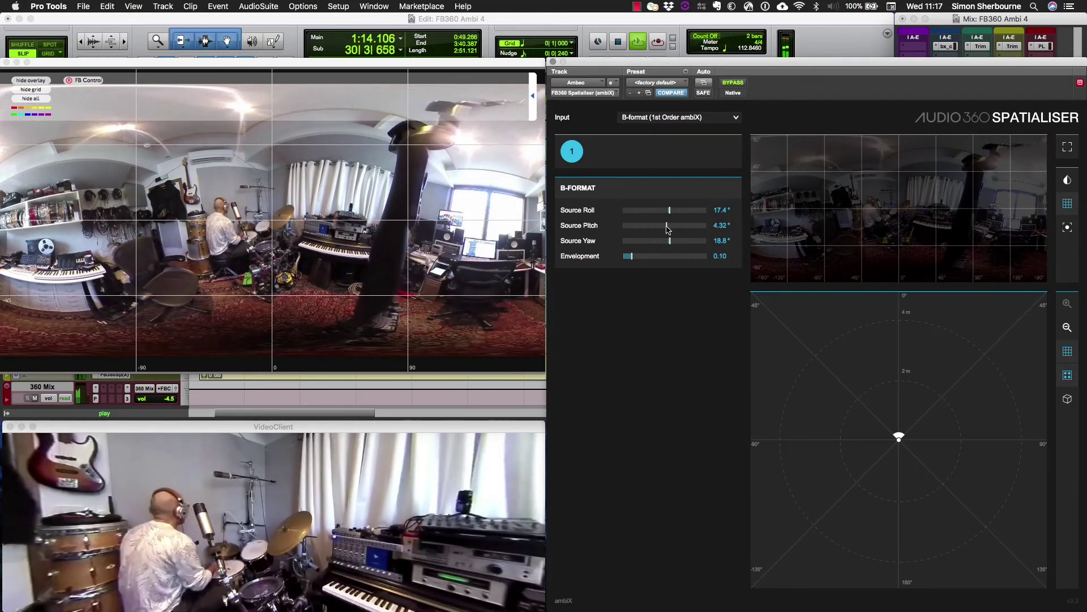
pyautogui.moveTo(666, 227); pyautogui.dragTo(664, 227)
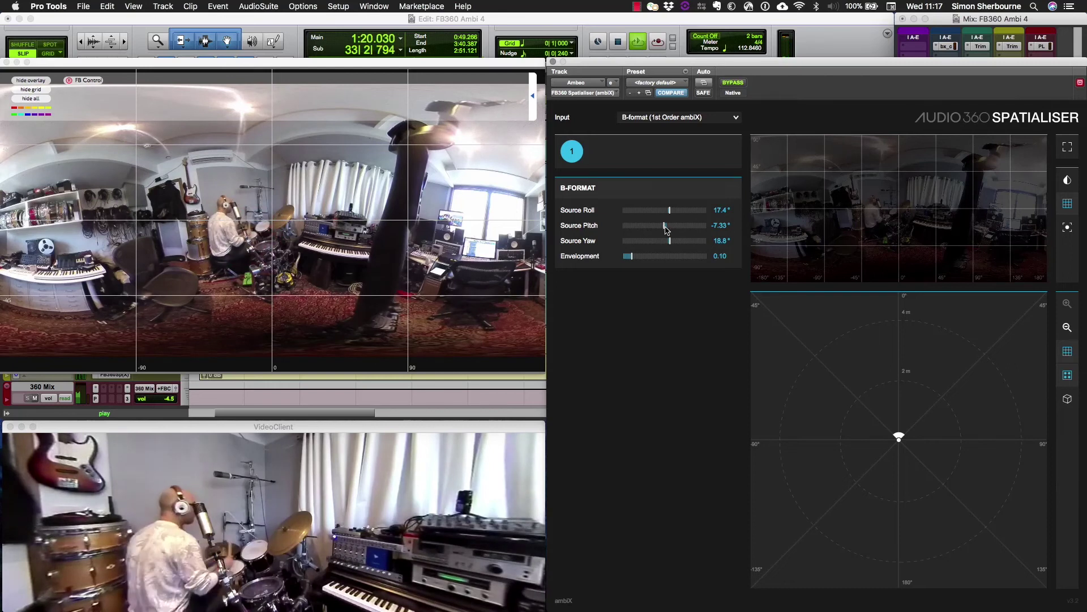
pyautogui.press('space')
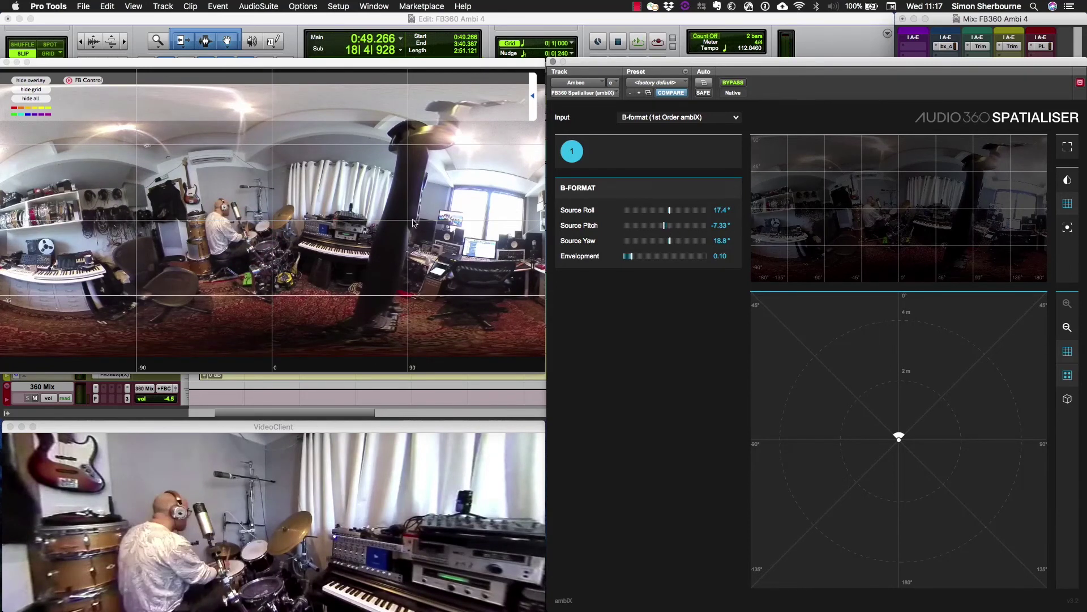
pyautogui.click(304, 432)
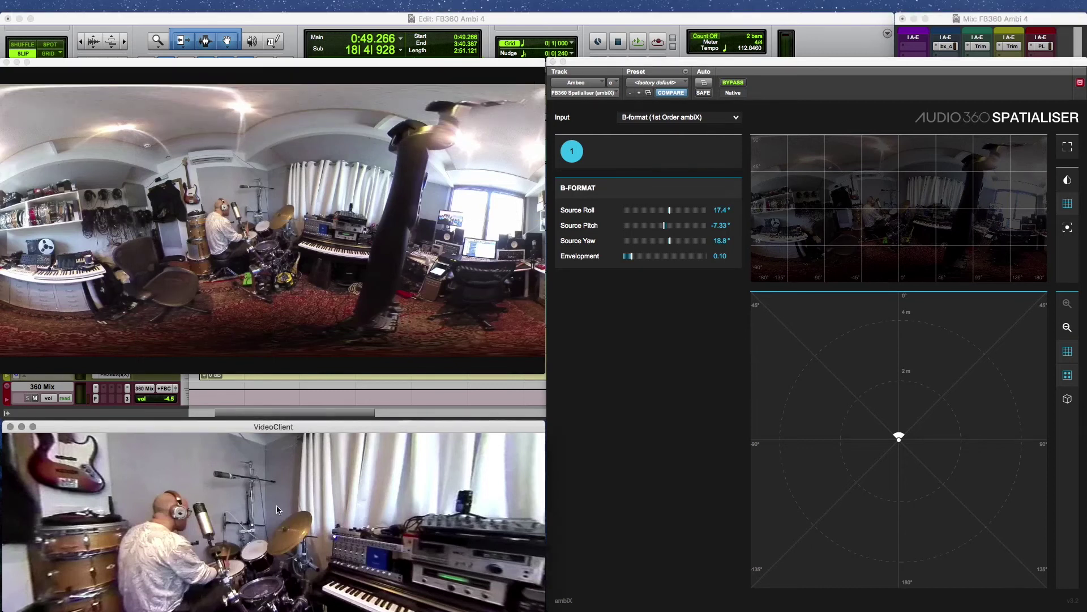